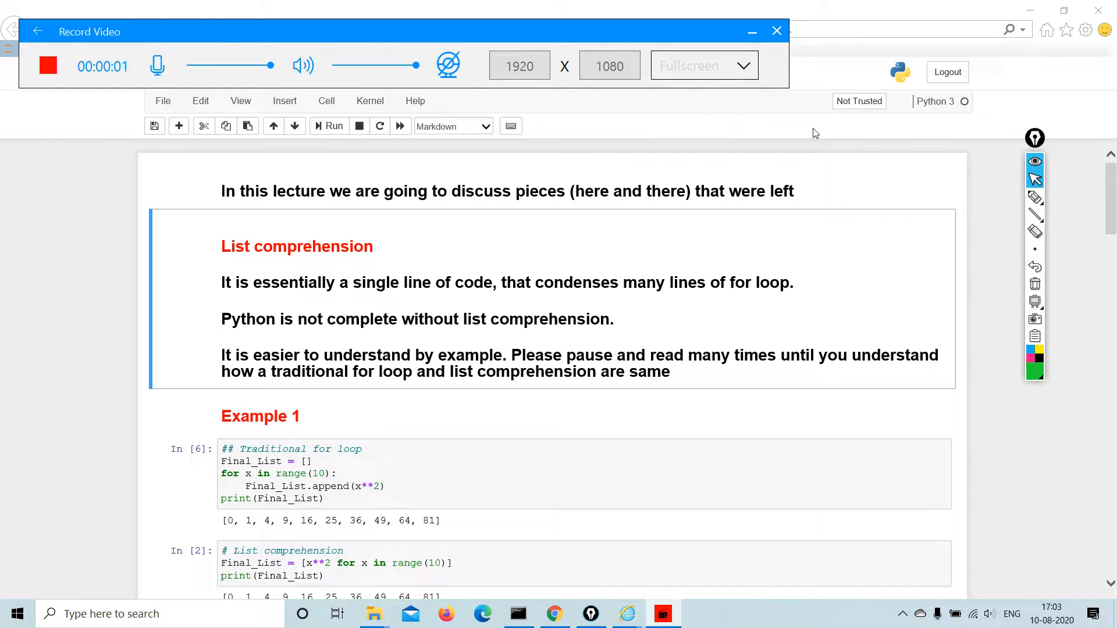
Minimize the recorder and scroll the lecture notebook down to the closing 'Good Bye' section
click(753, 32)
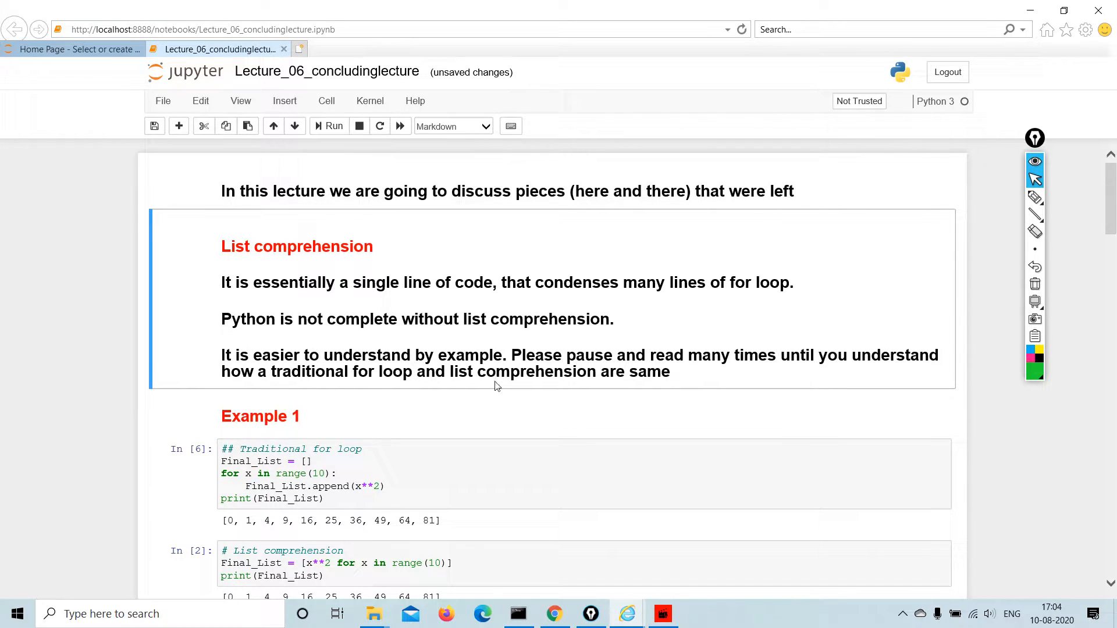
scroll(506, 388, down, 3)
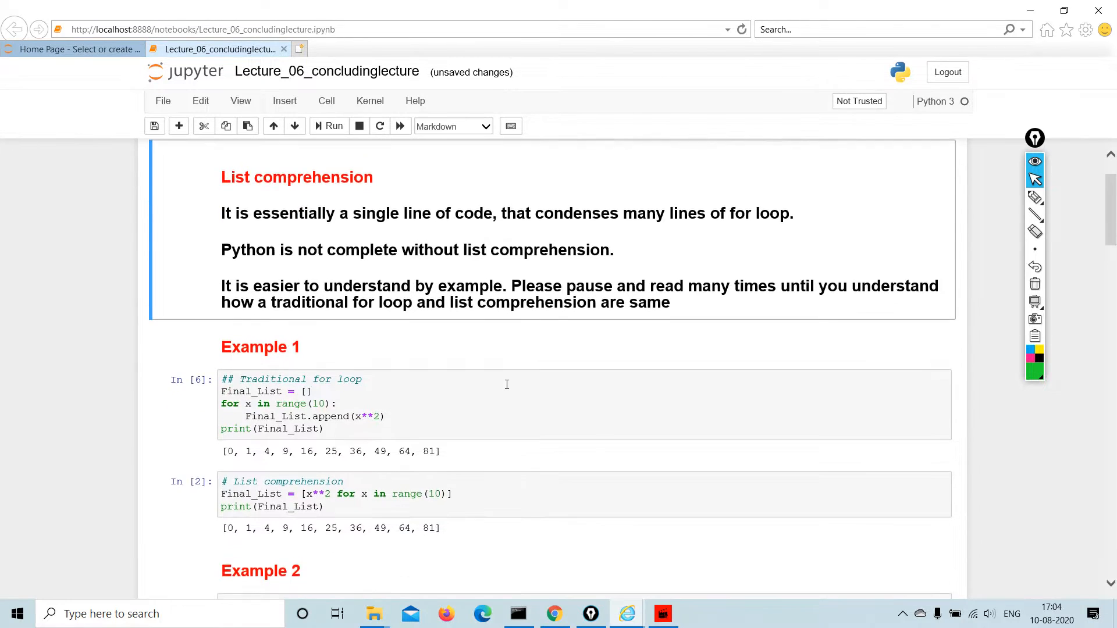
scroll(471, 393, down, 4)
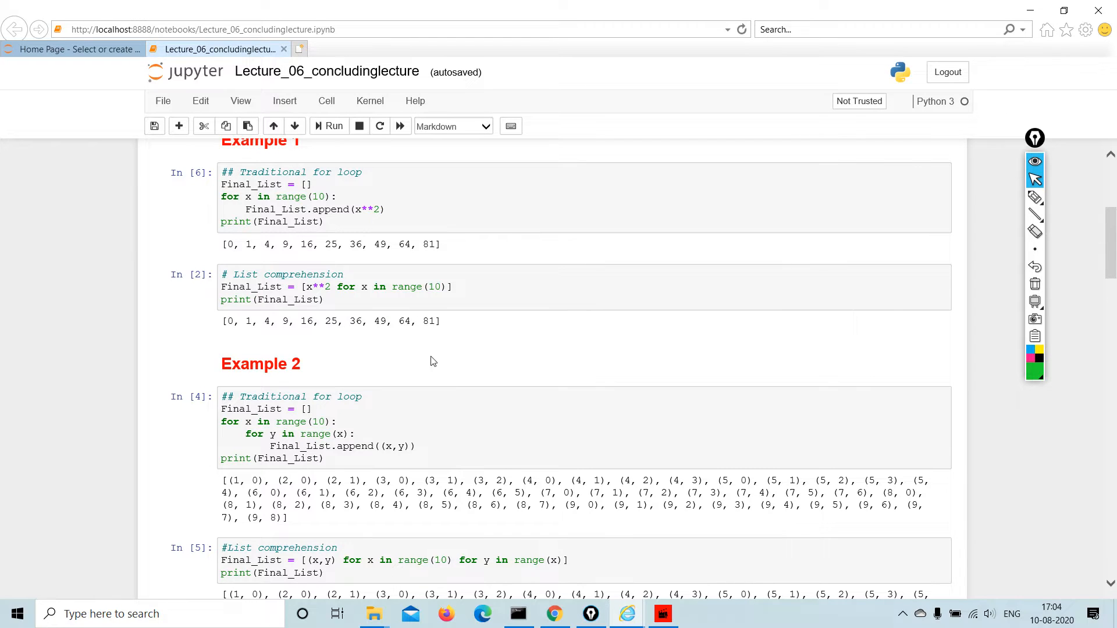
scroll(436, 367, down, 3)
scroll(454, 394, down, 3)
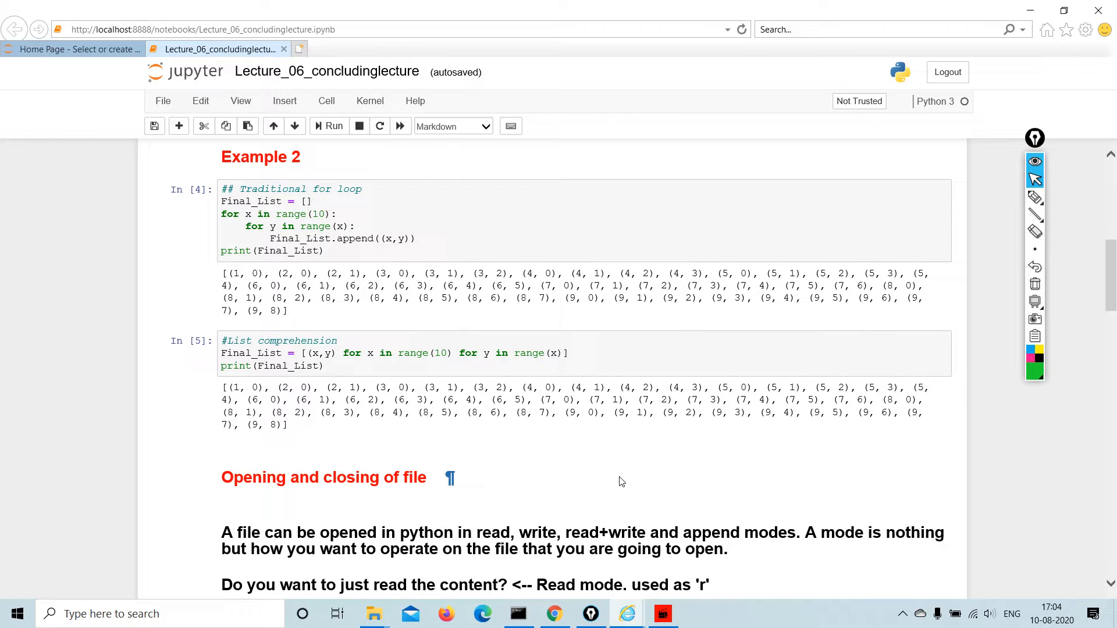
scroll(620, 483, down, 3)
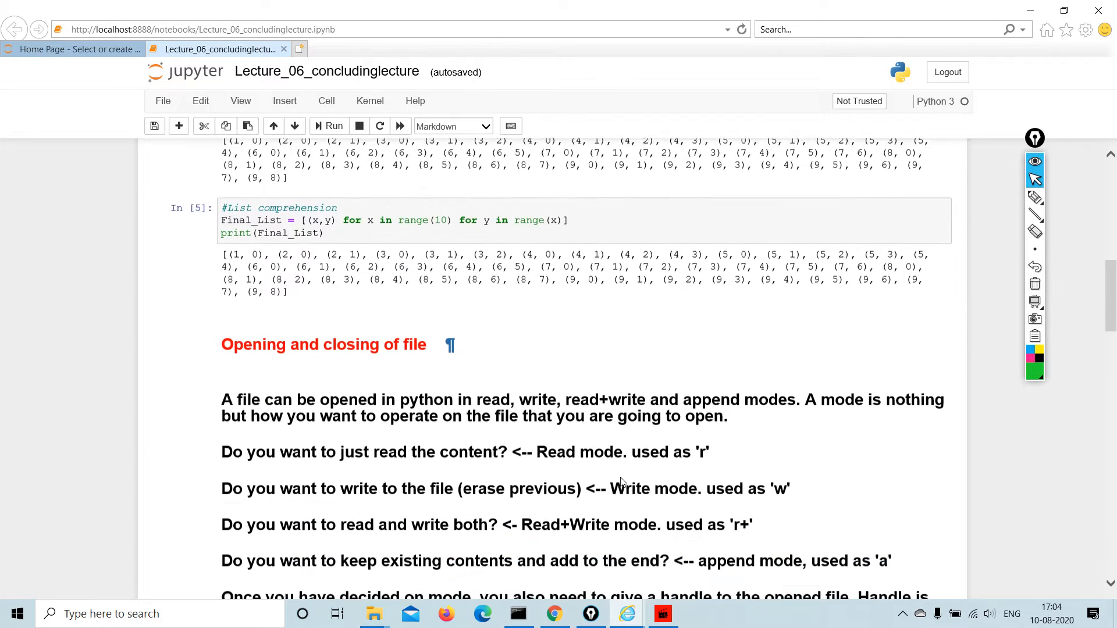
scroll(619, 483, down, 2)
scroll(622, 484, down, 2)
scroll(622, 484, up, 2)
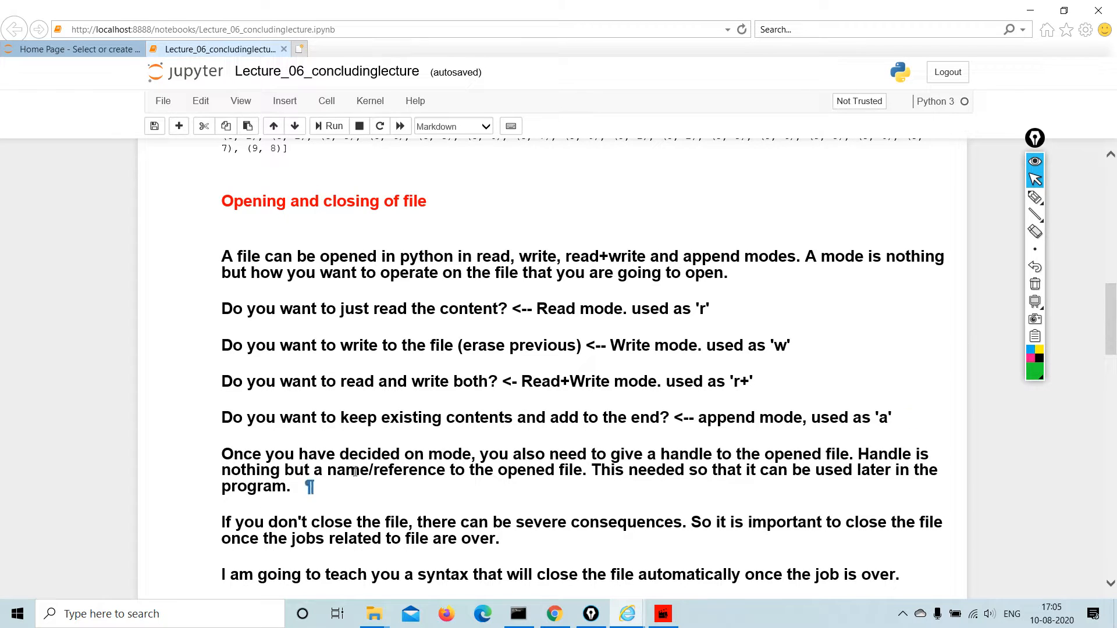
scroll(454, 487, down, 3)
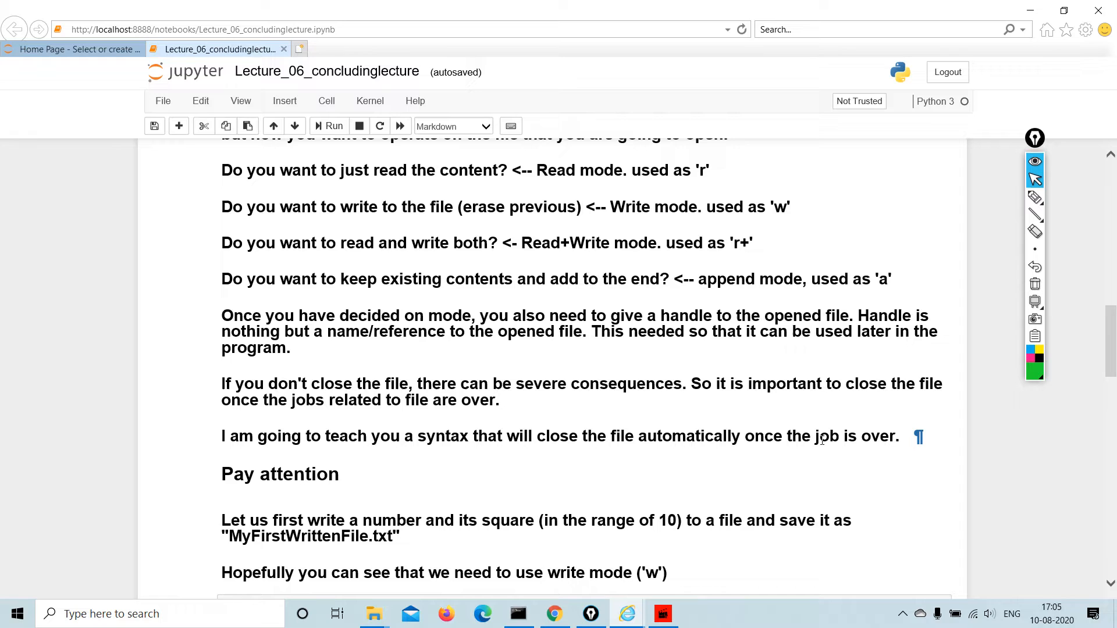
scroll(846, 444, down, 3)
scroll(845, 444, down, 3)
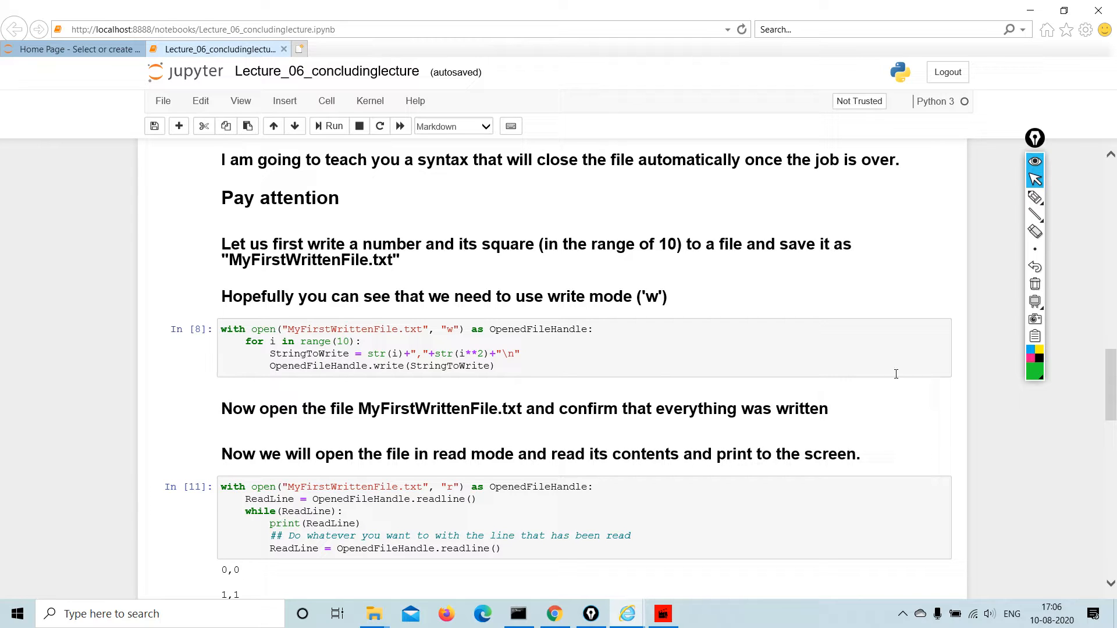
scroll(916, 439, down, 3)
scroll(917, 439, down, 3)
scroll(917, 441, down, 1)
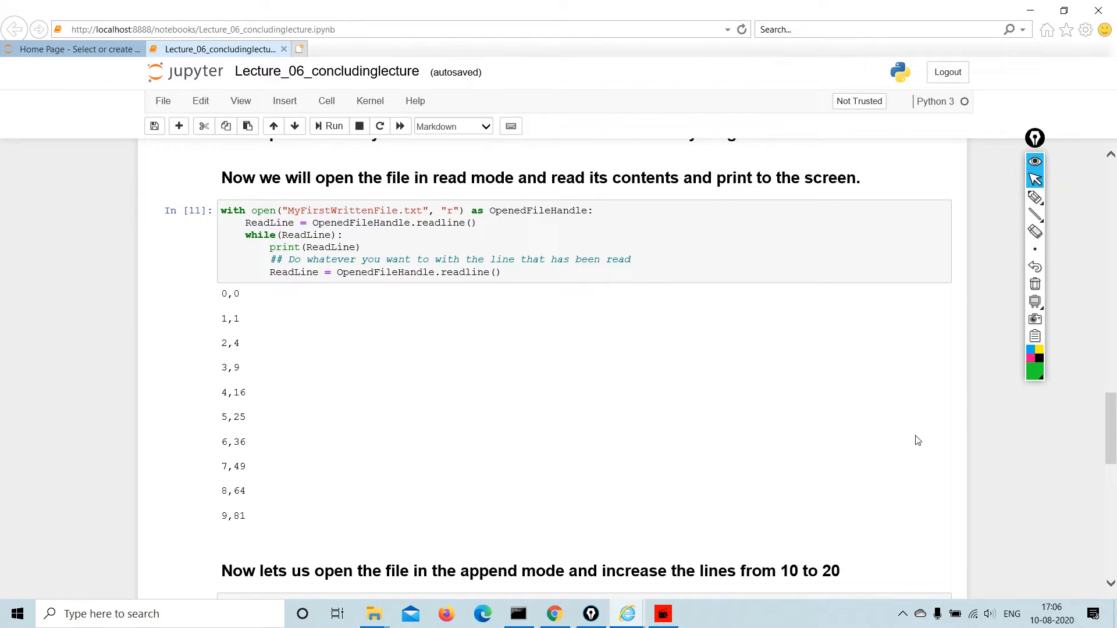
scroll(917, 440, down, 2)
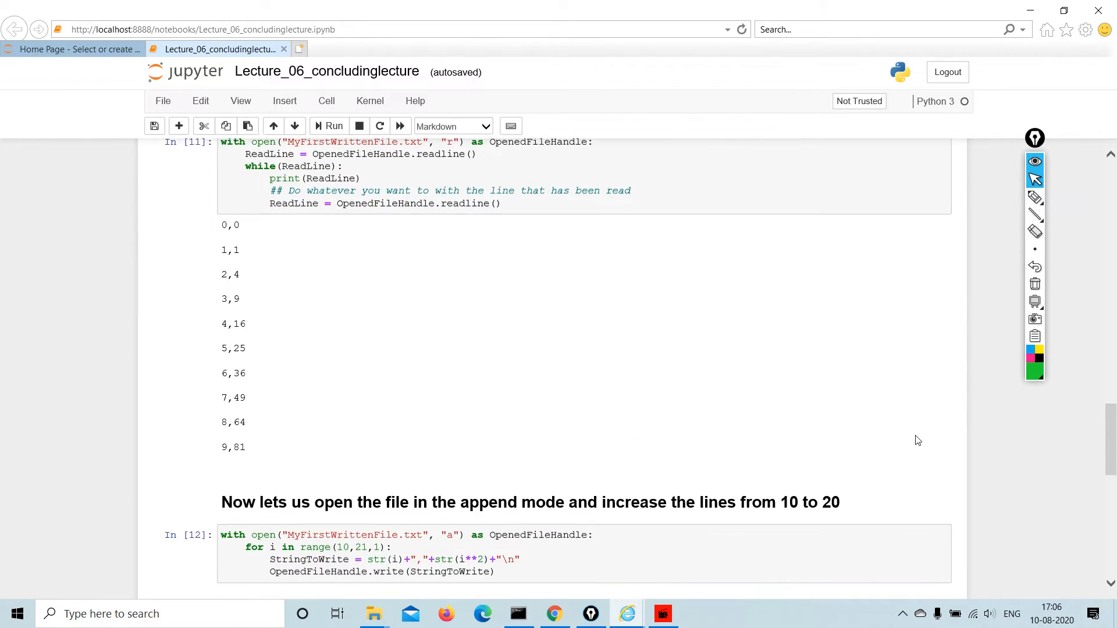
scroll(917, 440, down, 2)
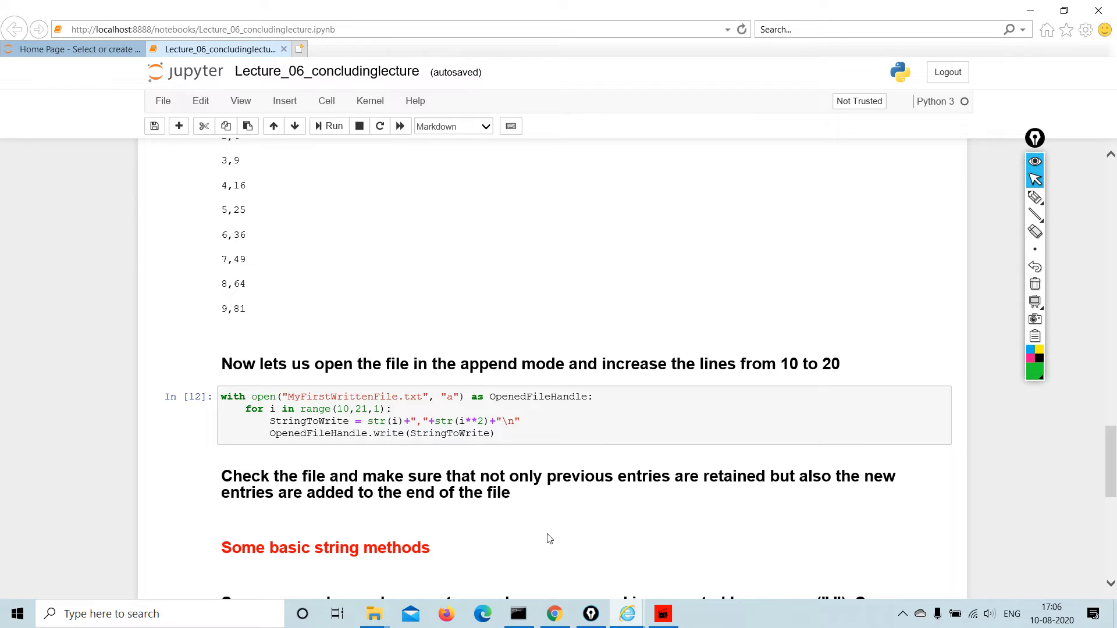
scroll(548, 537, down, 3)
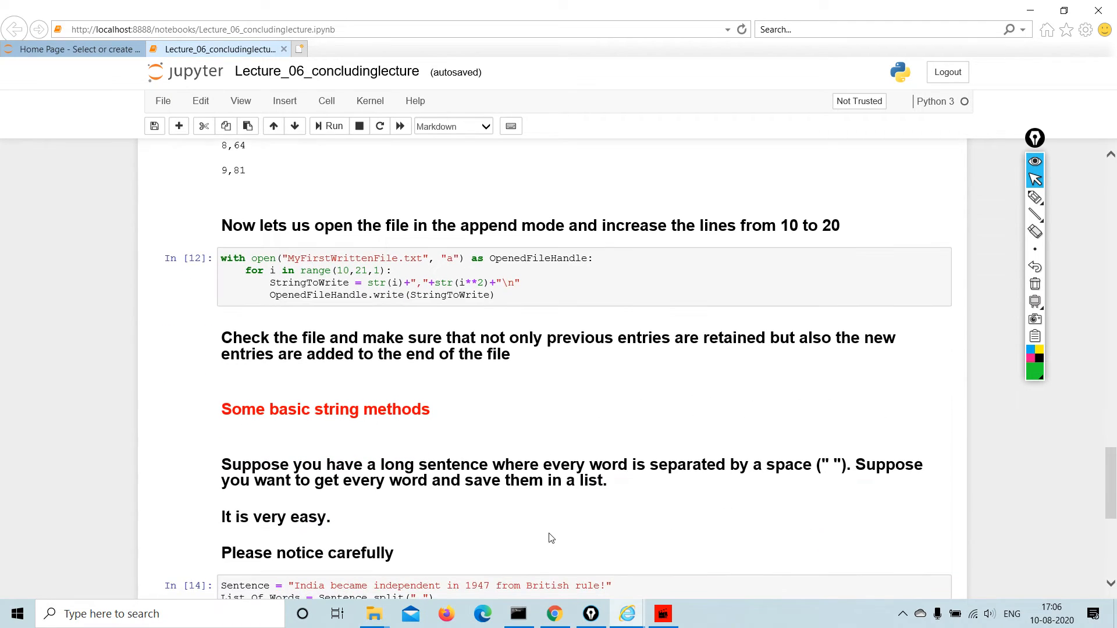
scroll(549, 538, down, 3)
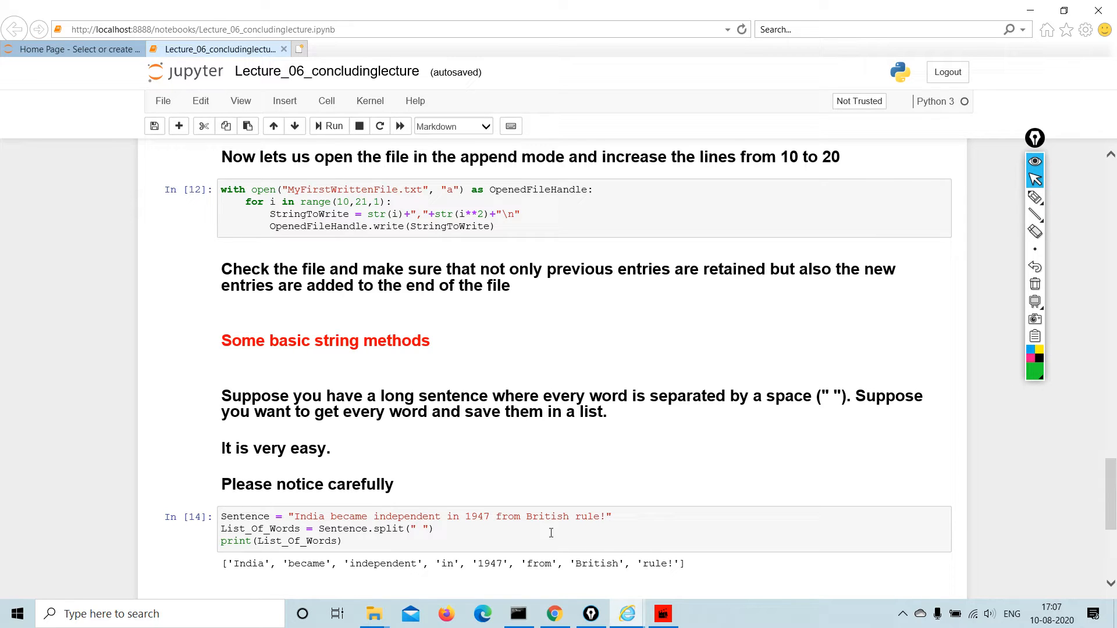
scroll(551, 531, down, 2)
scroll(524, 436, down, 1)
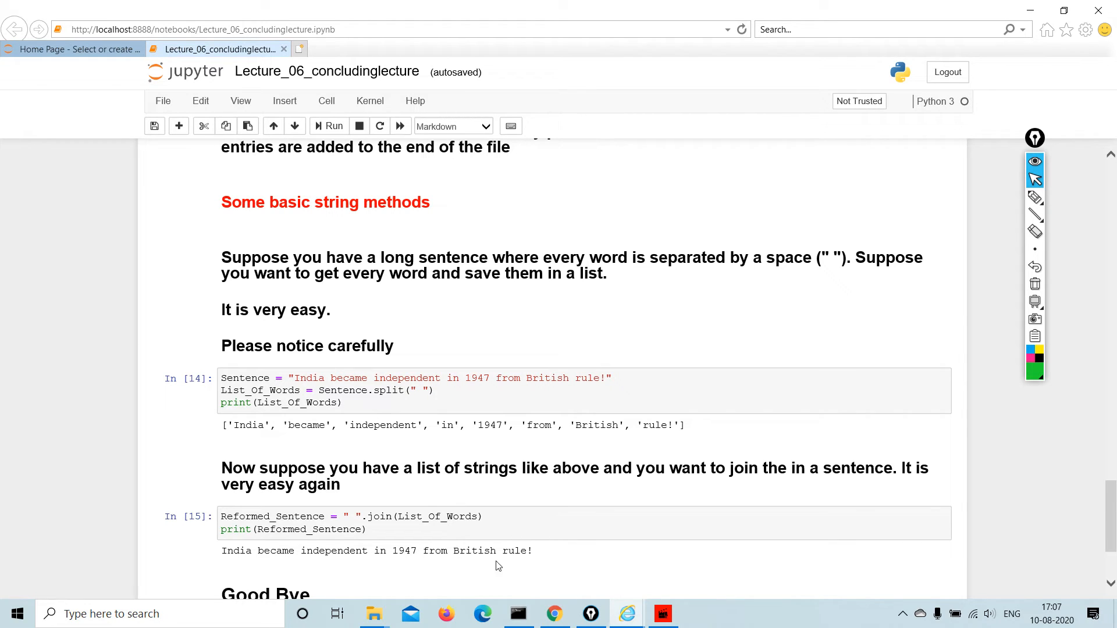
scroll(542, 549, down, 1)
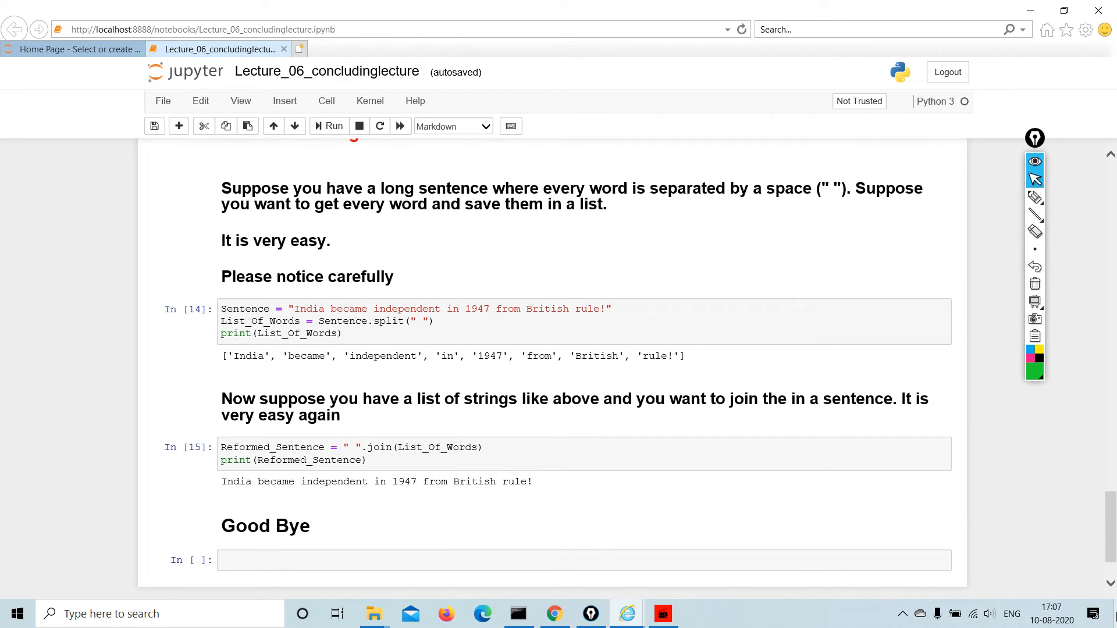